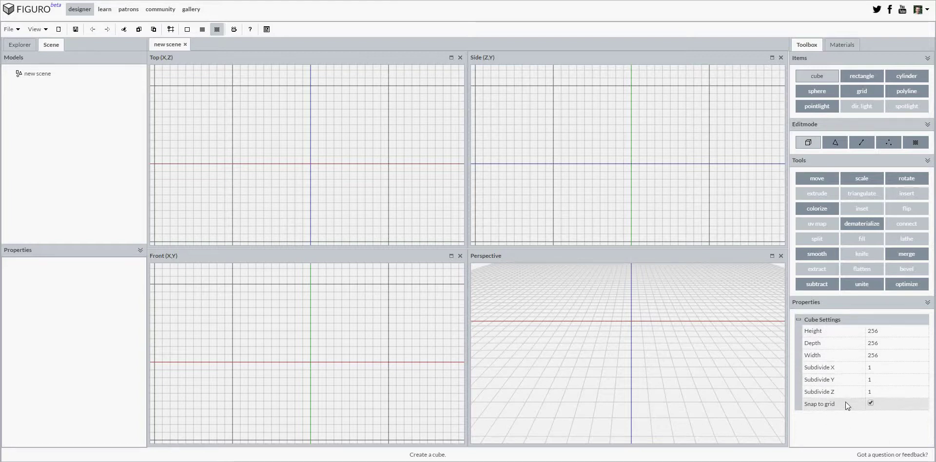
pyautogui.click(887, 332)
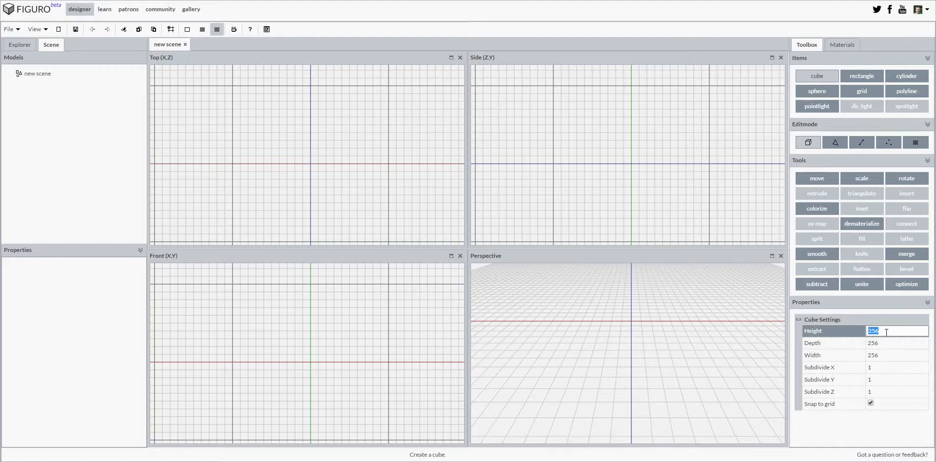
pyautogui.click(887, 333)
# - Draw three cubes across the viewports, making the third one longer
pyautogui.moveTo(242, 131); pyautogui.dragTo(299, 188)
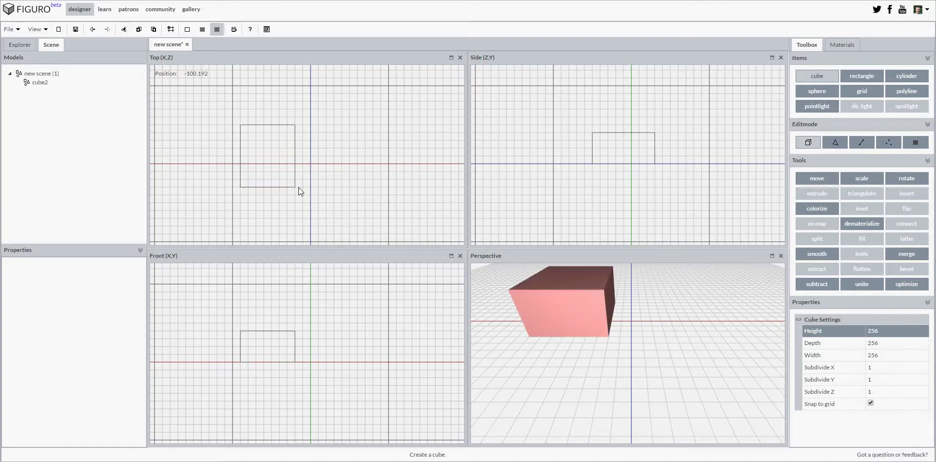
pyautogui.moveTo(640, 373)
pyautogui.mouseDown()
pyautogui.moveTo(631, 364)
pyautogui.moveTo(638, 407)
pyautogui.moveTo(633, 368)
pyautogui.mouseUp()
pyautogui.rightClick(634, 369)
pyautogui.click(651, 340)
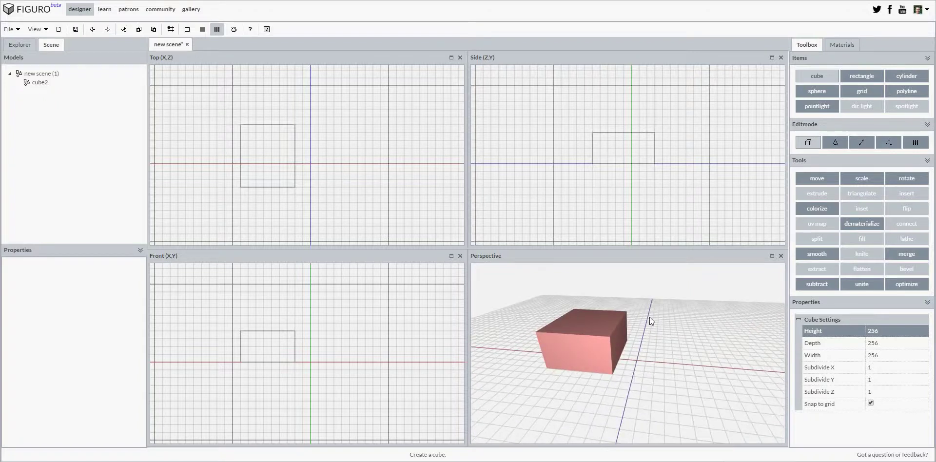
pyautogui.click(712, 349)
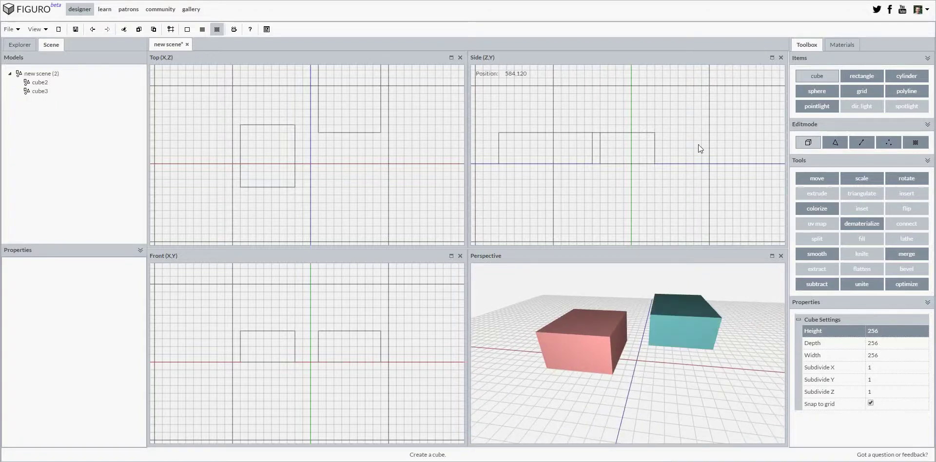
pyautogui.moveTo(704, 150); pyautogui.dragTo(747, 164)
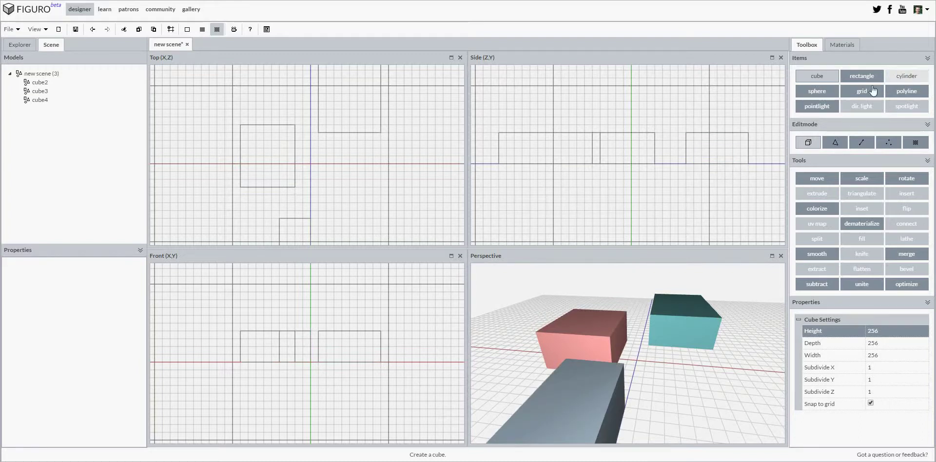
# - Add two cylinders to the scene, the second one smaller
pyautogui.click(905, 79)
pyautogui.click(393, 197)
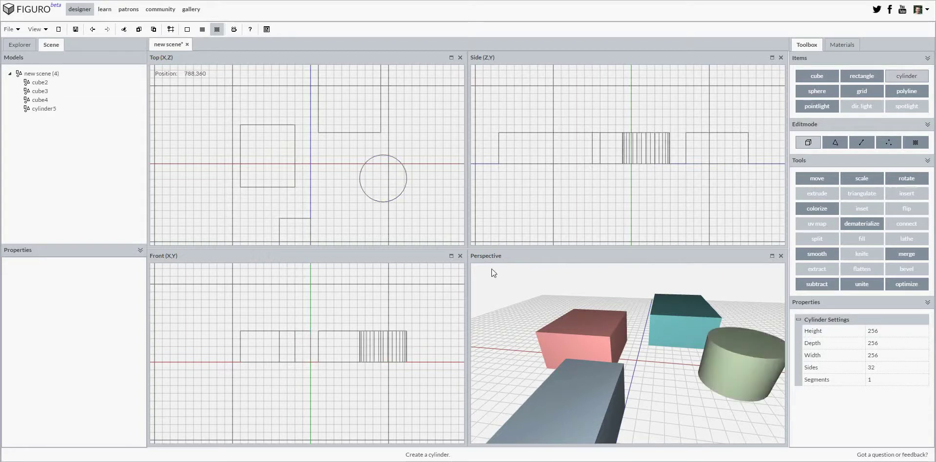
pyautogui.click(666, 387)
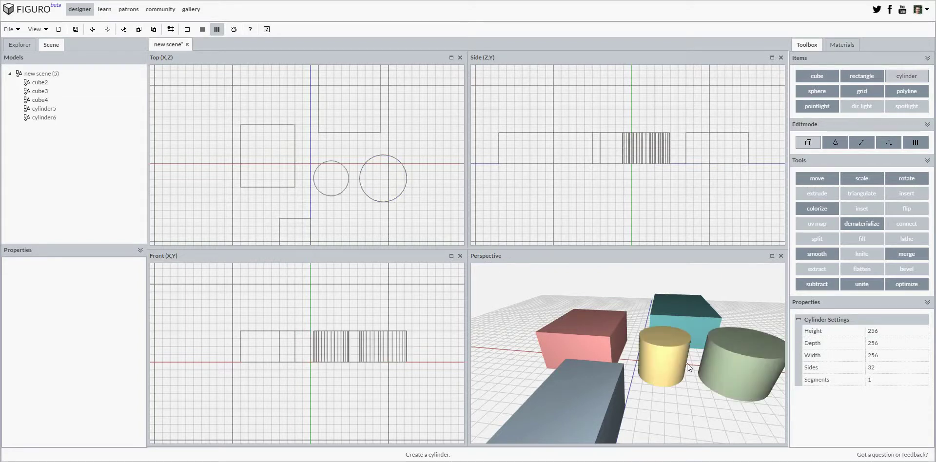
# - Add a large sphere and a small sphere raised above the others
pyautogui.click(814, 93)
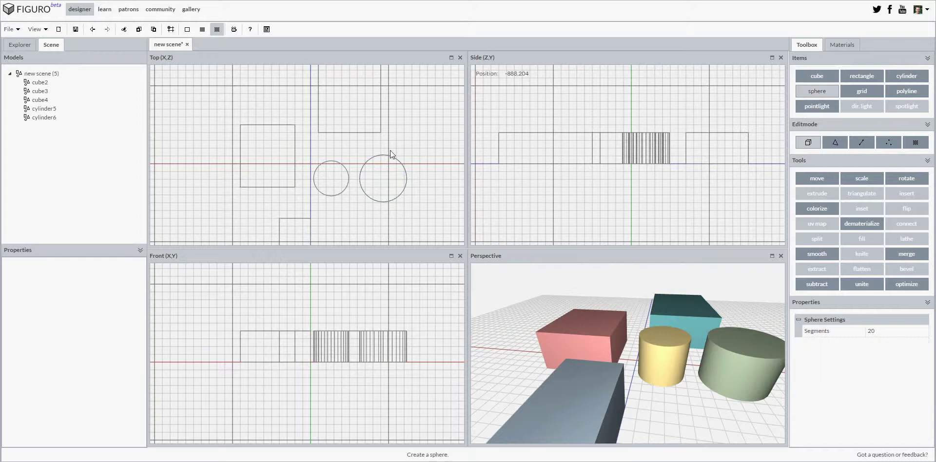
pyautogui.moveTo(204, 147); pyautogui.dragTo(210, 160)
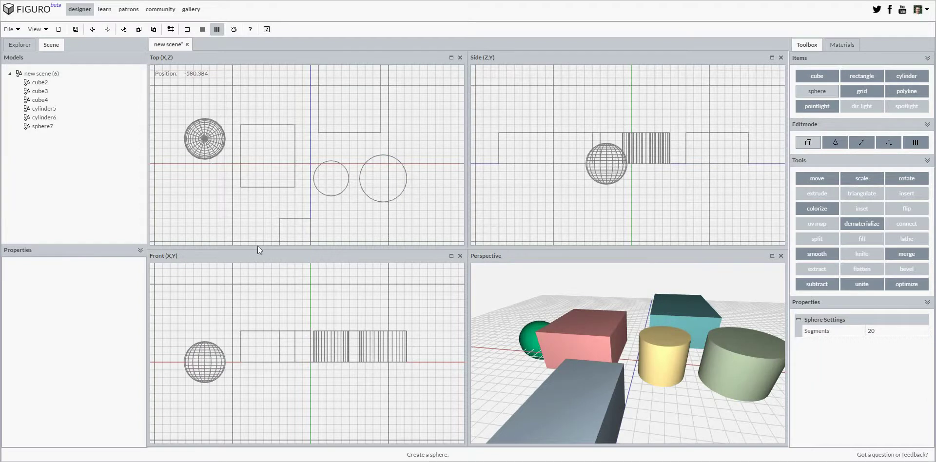
pyautogui.moveTo(297, 292); pyautogui.dragTo(305, 307)
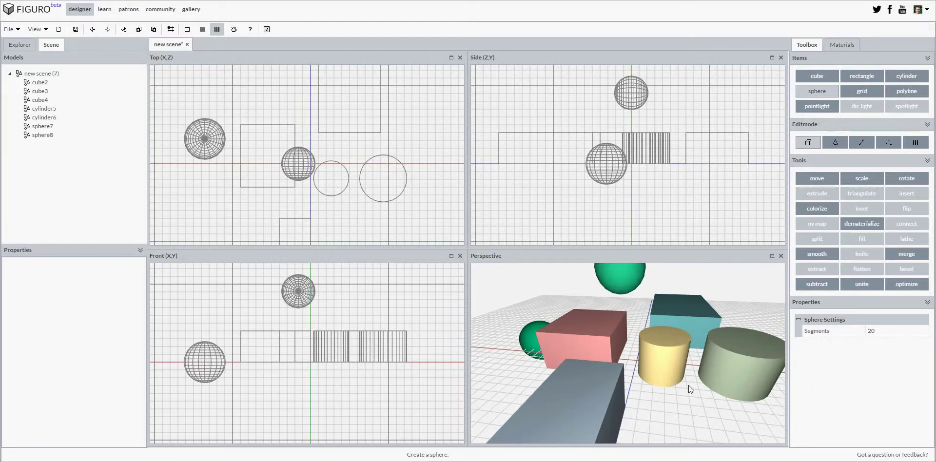
pyautogui.moveTo(687, 385)
pyautogui.mouseDown()
pyautogui.moveTo(668, 377)
pyautogui.moveTo(674, 383)
pyautogui.mouseUp()
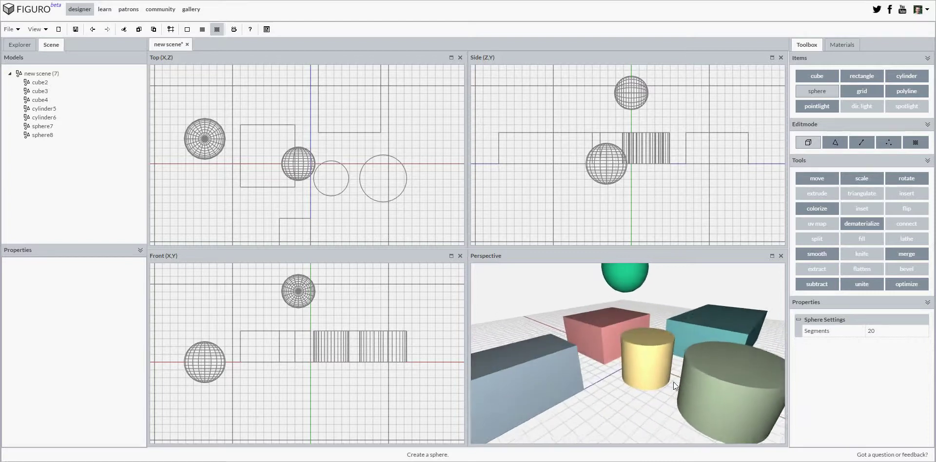
pyautogui.scroll(-2, 673, 381)
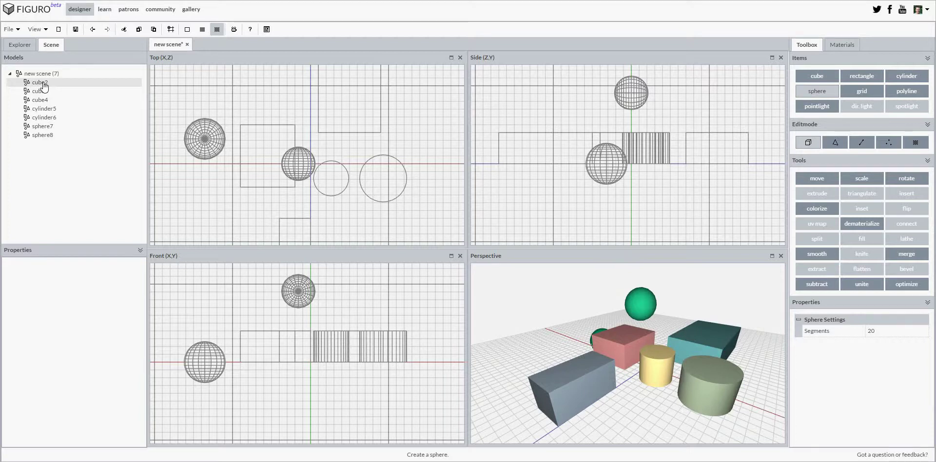
# - Select cube3 (512 wide, 256 high, 832 deep) after clicking through sphere7 and cube4
pyautogui.click(208, 135)
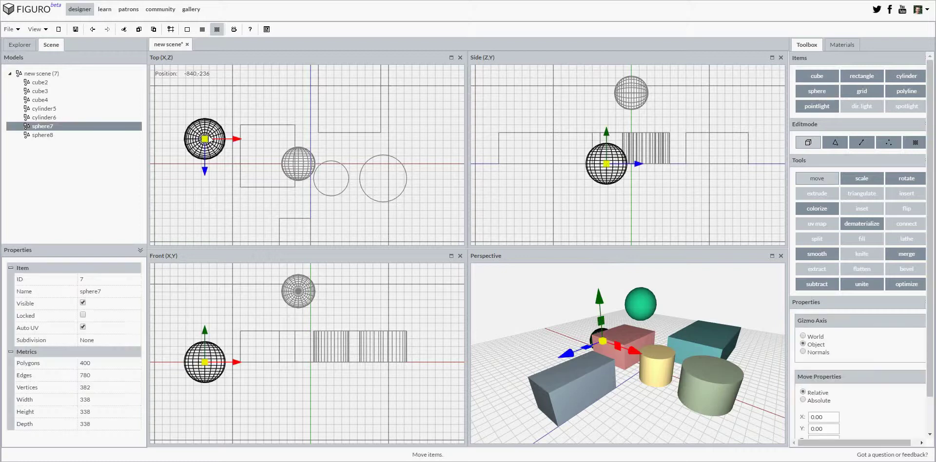
pyautogui.click(579, 380)
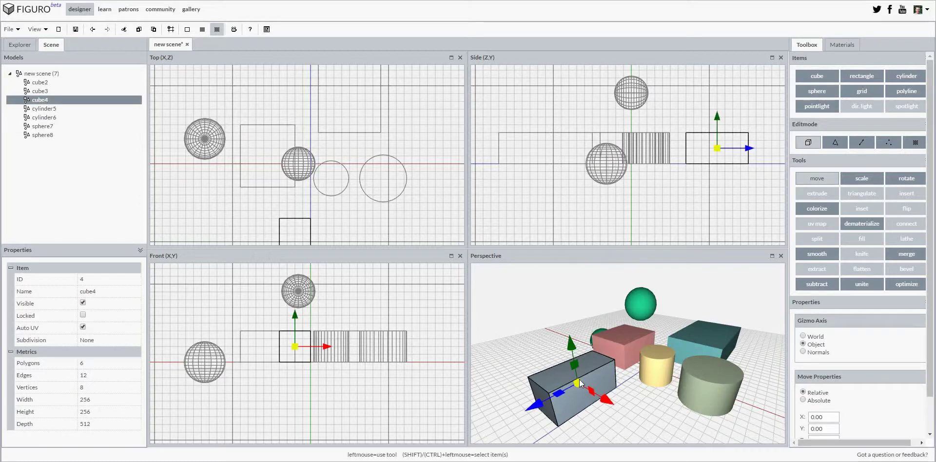
pyautogui.click(613, 180)
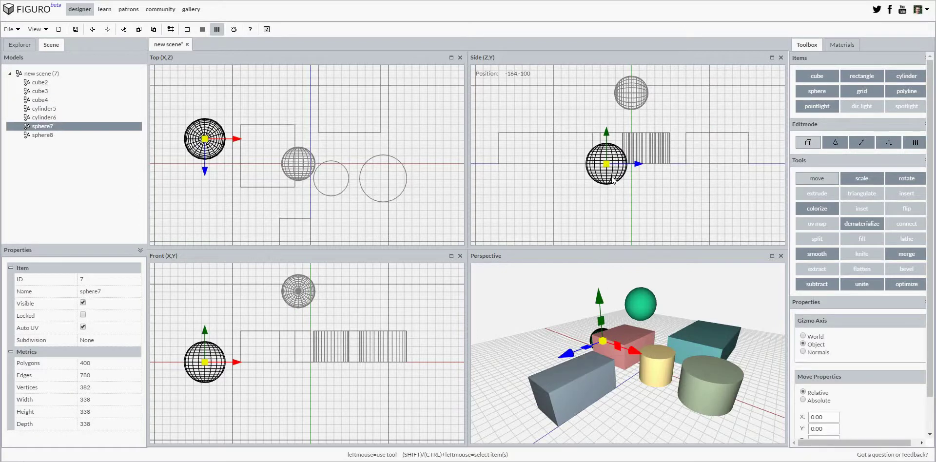
pyautogui.click(41, 91)
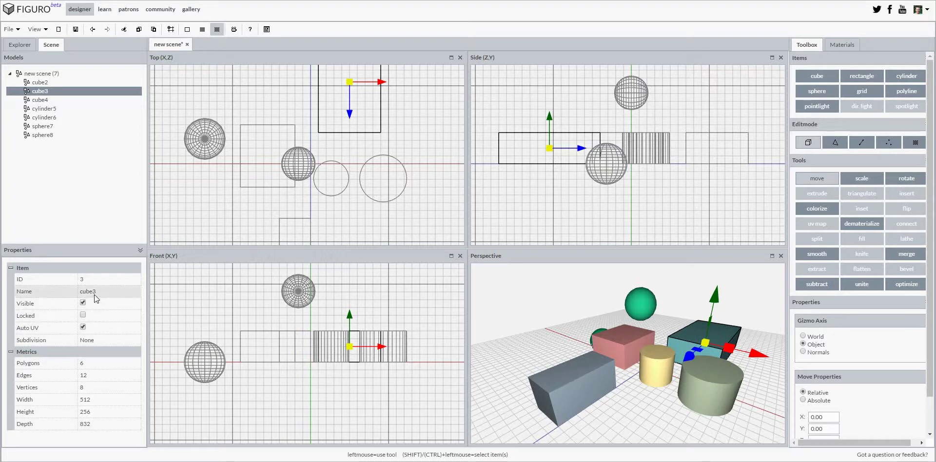
# - Rename cube3 to 'my fancy cube'
pyautogui.click(75, 292)
pyautogui.write('m')
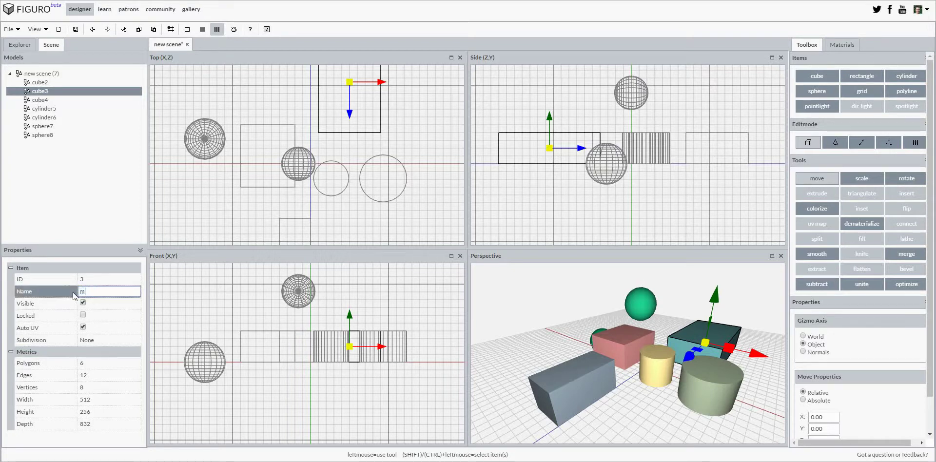
pyautogui.write('y fancy cube')
pyautogui.scroll(5, 678, 393)
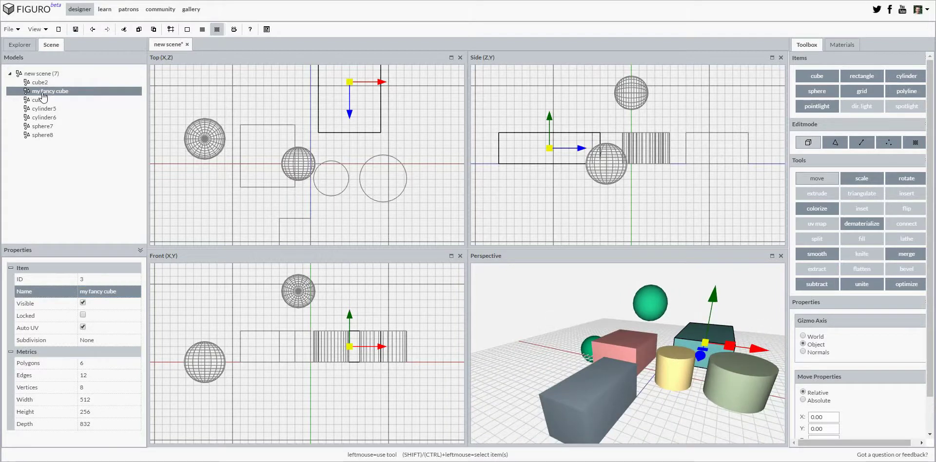
# - Toggle my fancy cube's visibility twice, leaving it visible, and reactivate the cube tool
pyautogui.click(83, 303)
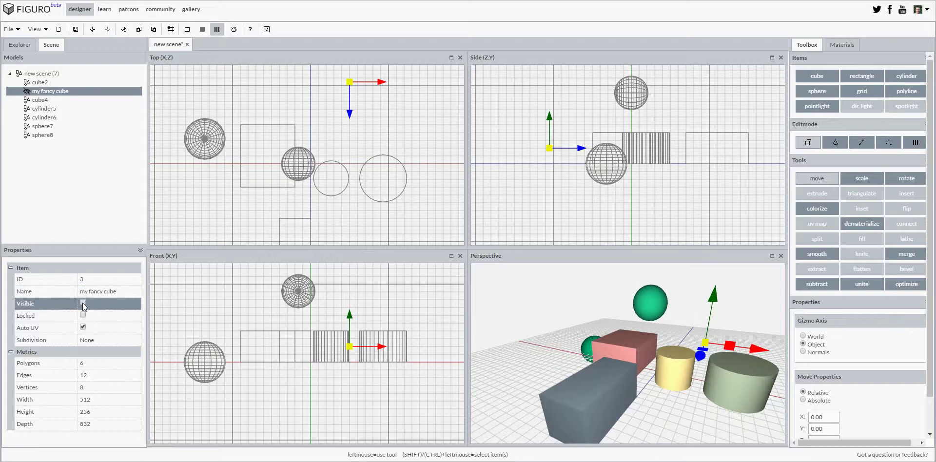
pyautogui.click(83, 304)
pyautogui.click(83, 304)
pyautogui.click(83, 304)
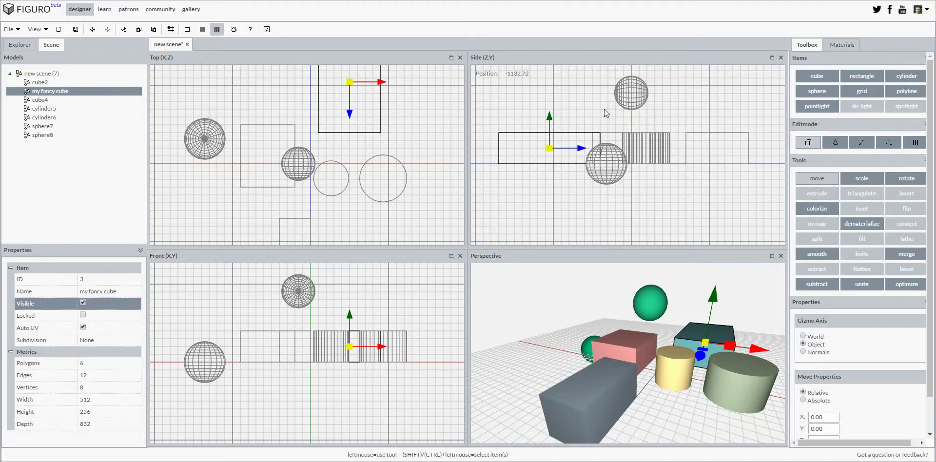
pyautogui.click(814, 78)
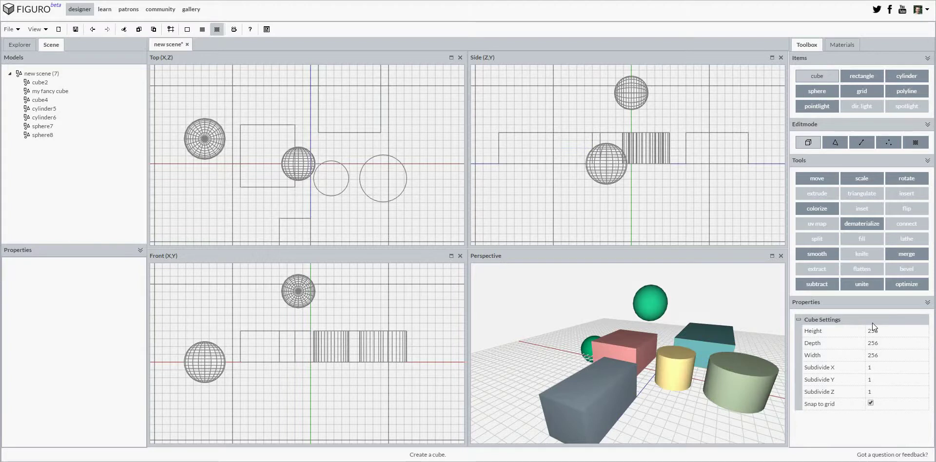
# - Add cube9 at the scene's left side and activate the polyline tool
pyautogui.moveTo(534, 355); pyautogui.dragTo(539, 379)
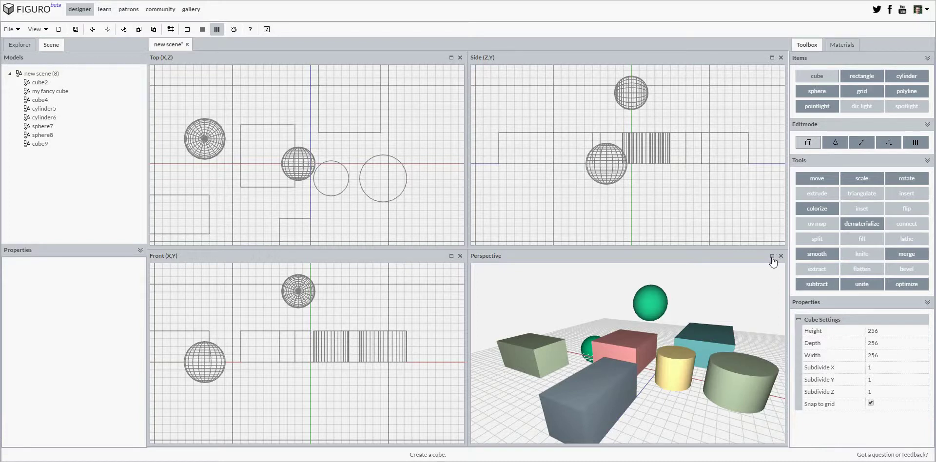
pyautogui.click(913, 95)
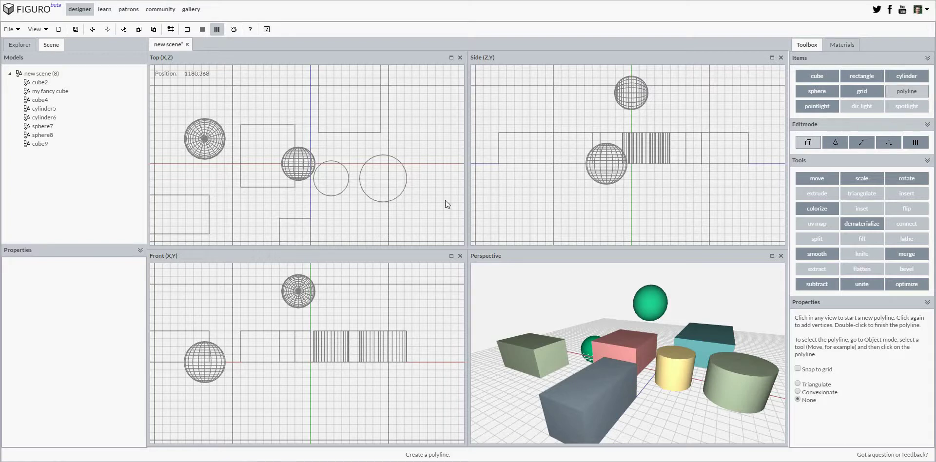
# - Draw the diamond polyline, polyline10, on empty floor in the Top view
pyautogui.moveTo(445, 199); pyautogui.dragTo(263, 159, button='right')
pyautogui.click(273, 126)
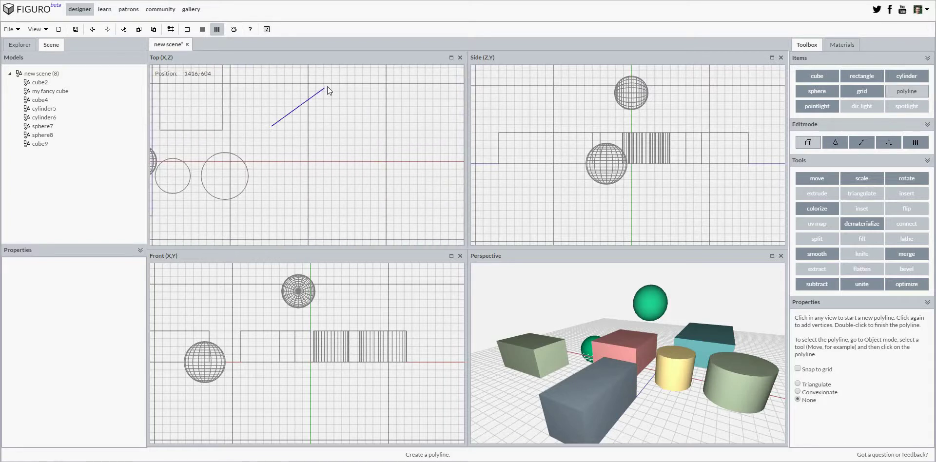
pyautogui.click(327, 86)
pyautogui.click(400, 134)
pyautogui.doubleClick(339, 191)
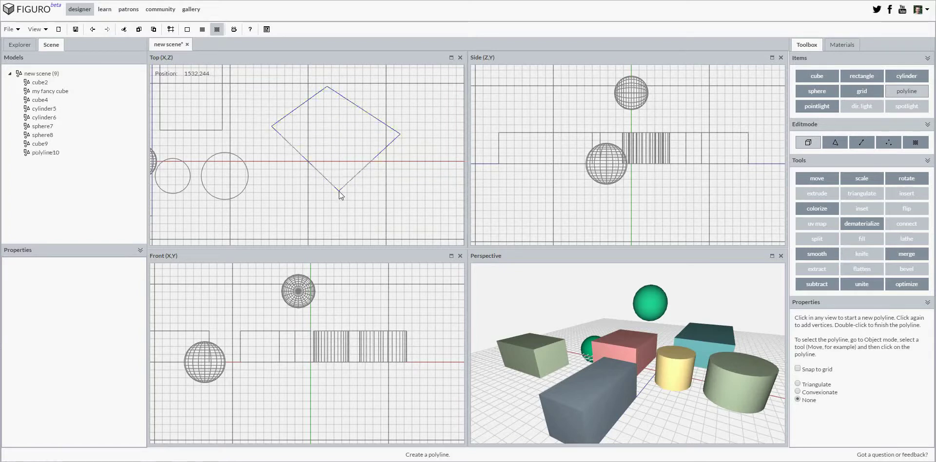
# - Draw the lavender pentagon polyline, polyline11, on the Perspective view floor
pyautogui.moveTo(663, 343); pyautogui.dragTo(723, 366)
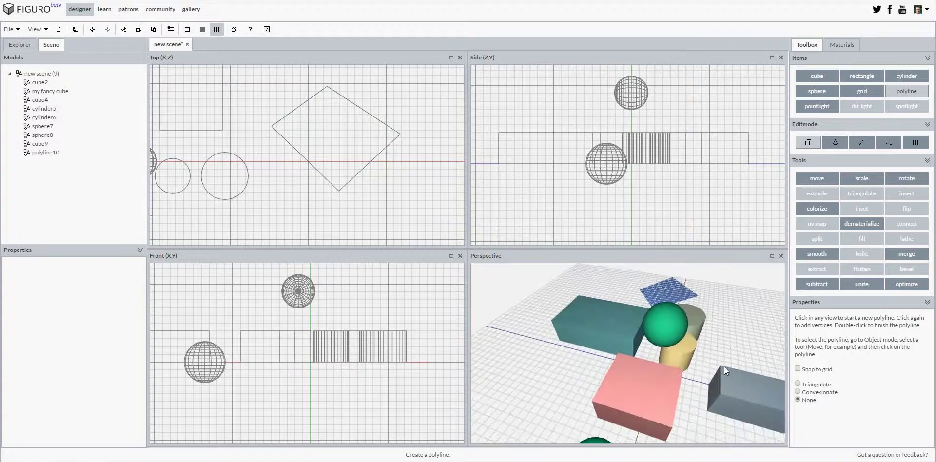
pyautogui.moveTo(734, 316); pyautogui.dragTo(634, 325)
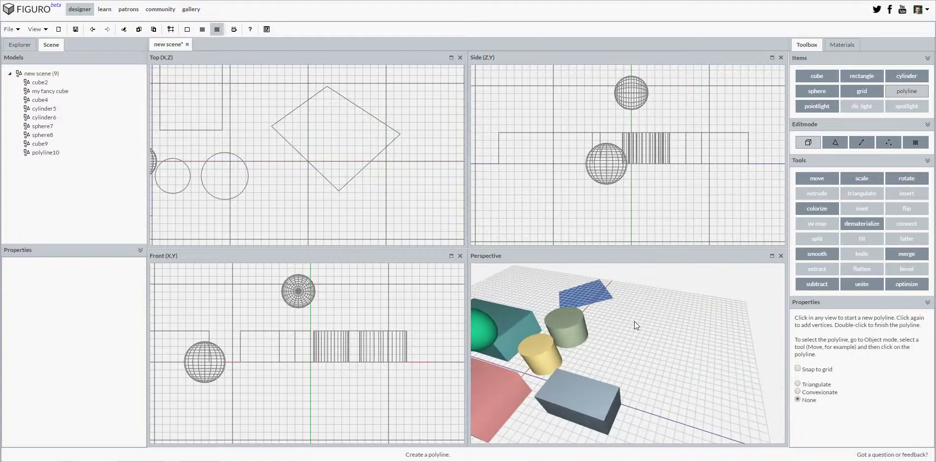
pyautogui.click(627, 334)
pyautogui.click(678, 307)
pyautogui.click(715, 347)
pyautogui.click(666, 384)
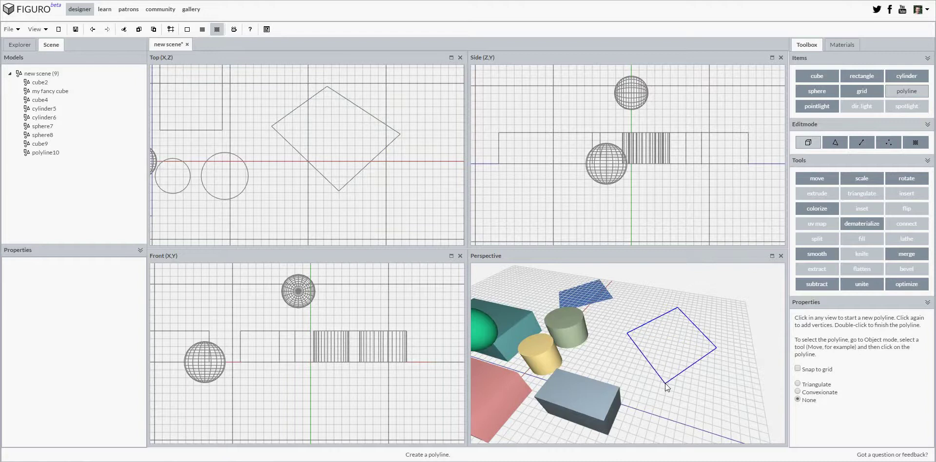
pyautogui.doubleClick(615, 366)
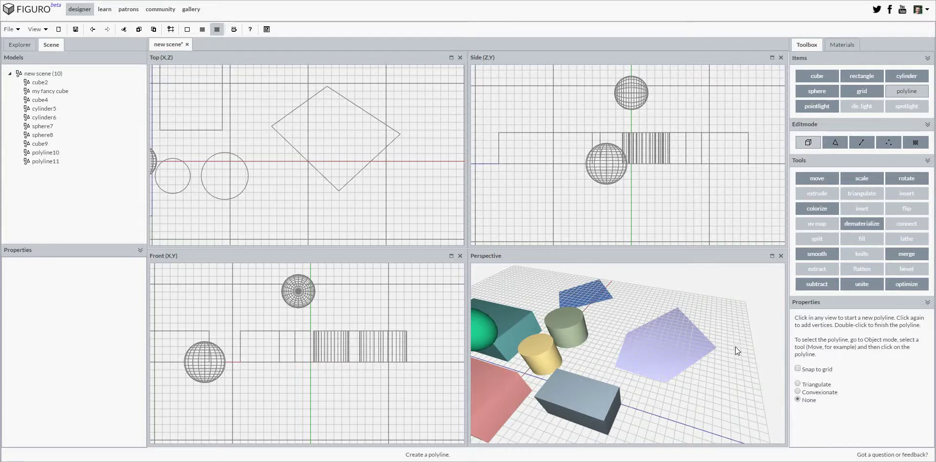
# - Draw the small pink triangle polyline, polyline12, below the pentagon
pyautogui.click(650, 401)
pyautogui.click(720, 388)
pyautogui.doubleClick(719, 420)
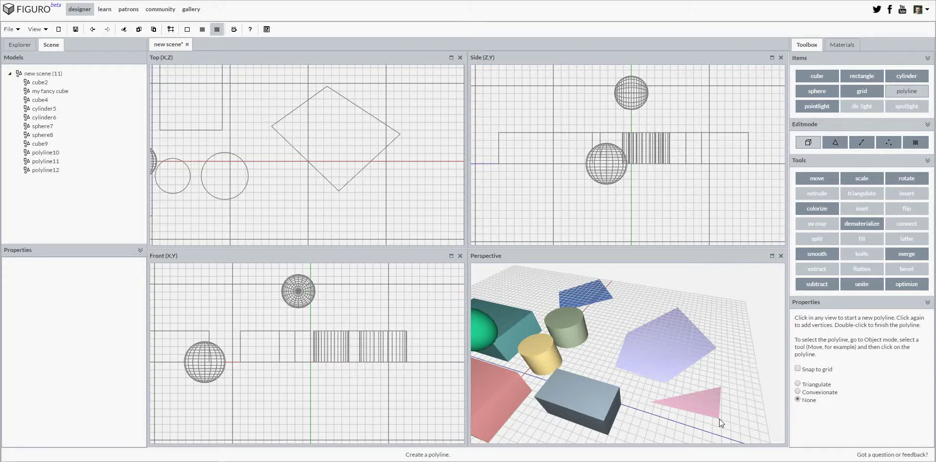
# - With the Move tool, select the blue diamond polyline10 after clicking the triangle and pentagon
pyautogui.click(817, 179)
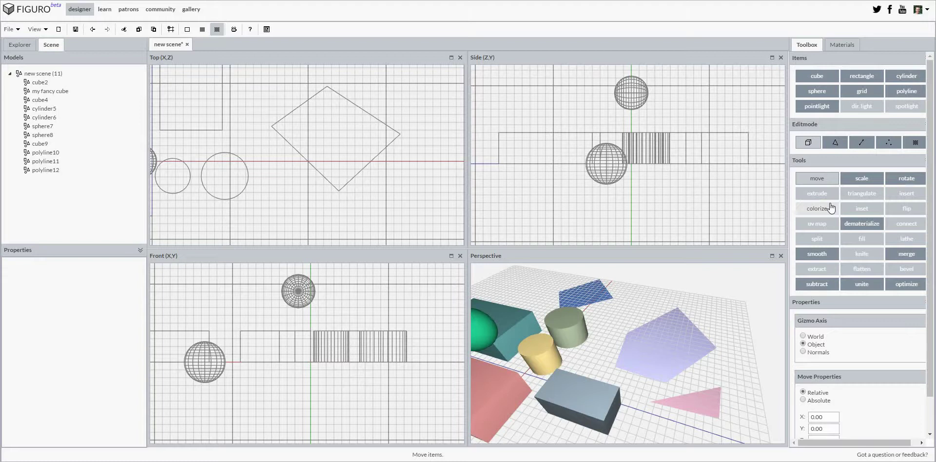
pyautogui.click(693, 402)
pyautogui.click(670, 352)
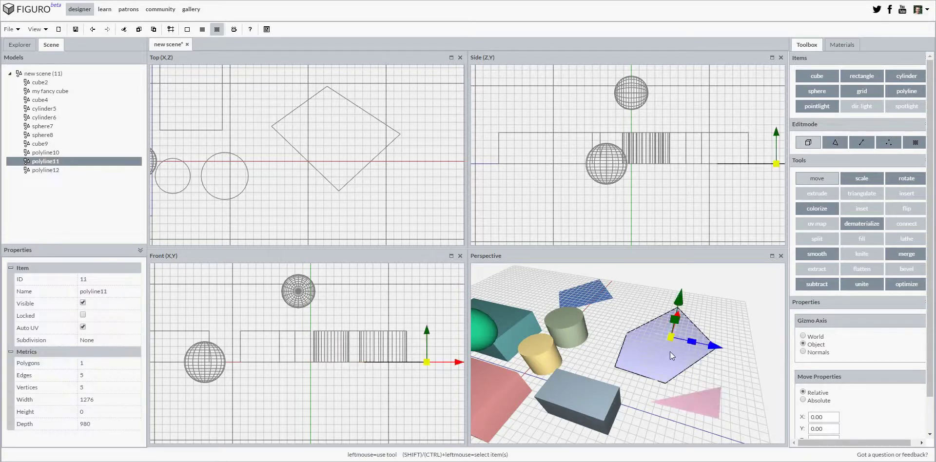
pyautogui.click(596, 291)
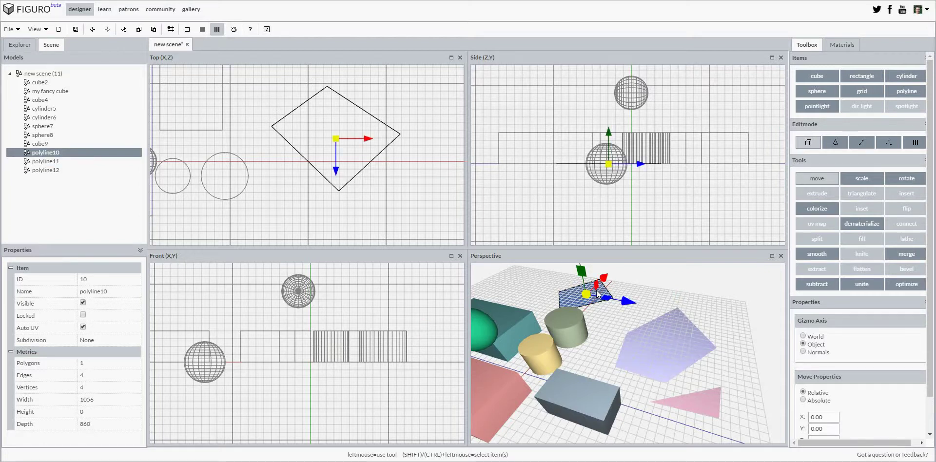
pyautogui.moveTo(542, 359); pyautogui.dragTo(625, 370, button='right')
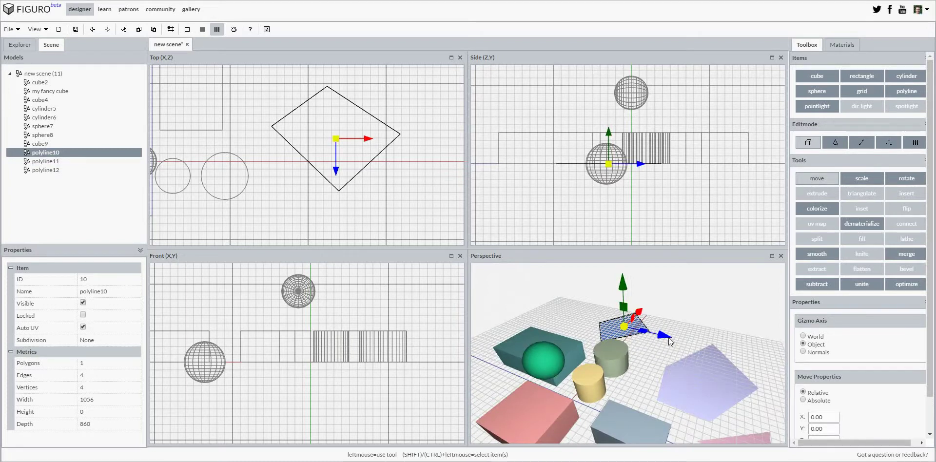
# - Place point light Pointlight13 near the pentagon and select it with the Move tool
pyautogui.click(816, 107)
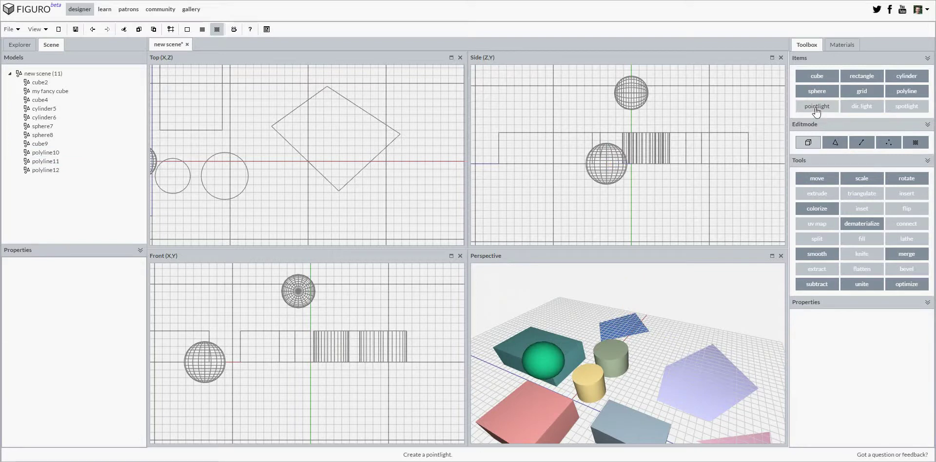
pyautogui.click(635, 392)
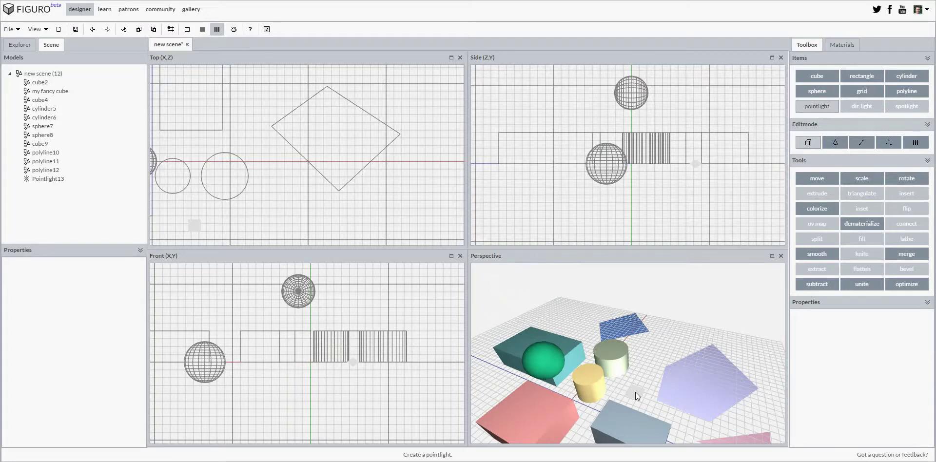
pyautogui.click(822, 178)
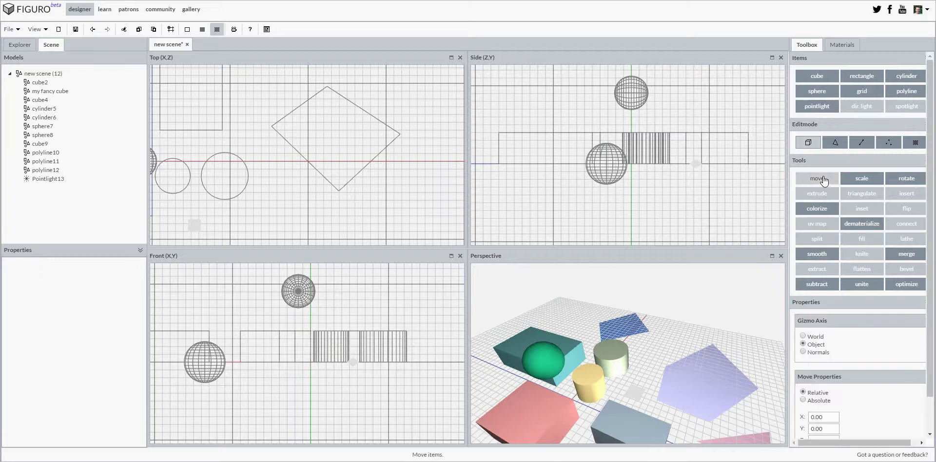
pyautogui.click(637, 394)
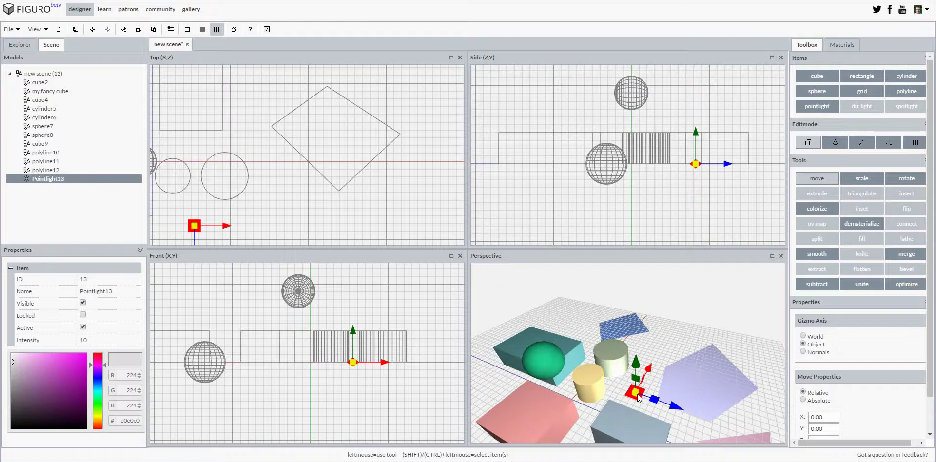